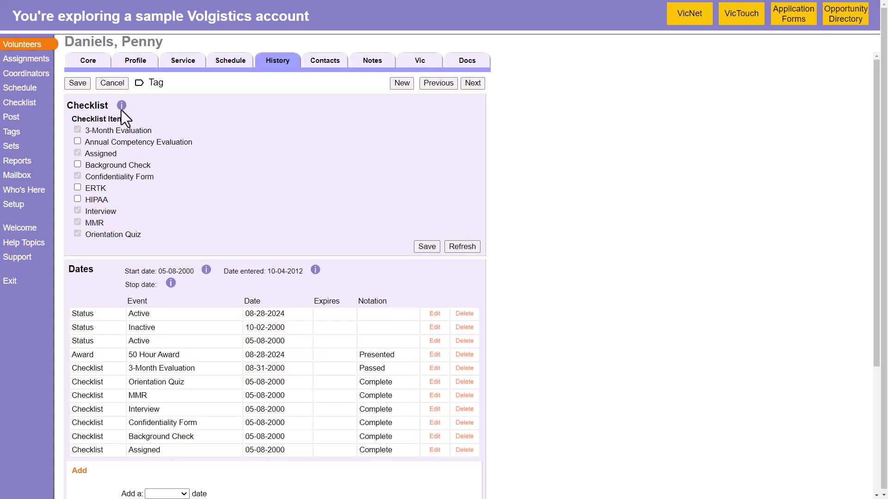
# List the volunteers whose Annual Competency Evaluation checklist item is due now or due within the coming days
pyautogui.click(31, 105)
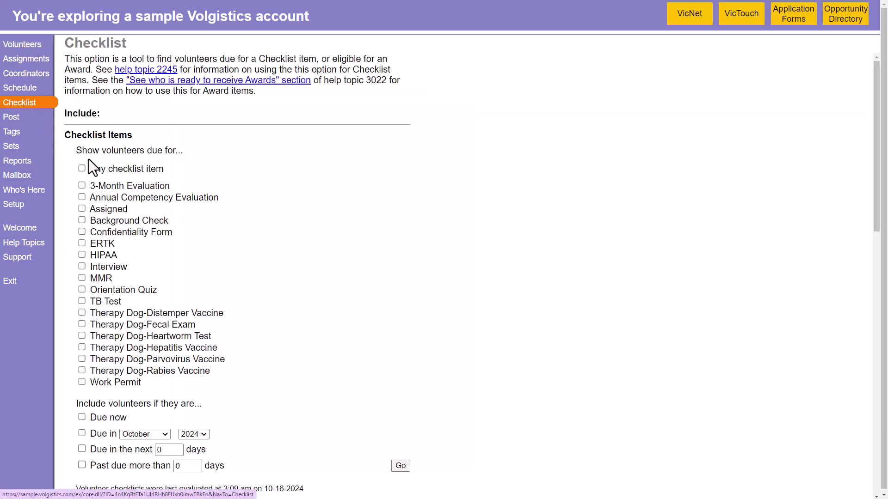
pyautogui.click(83, 197)
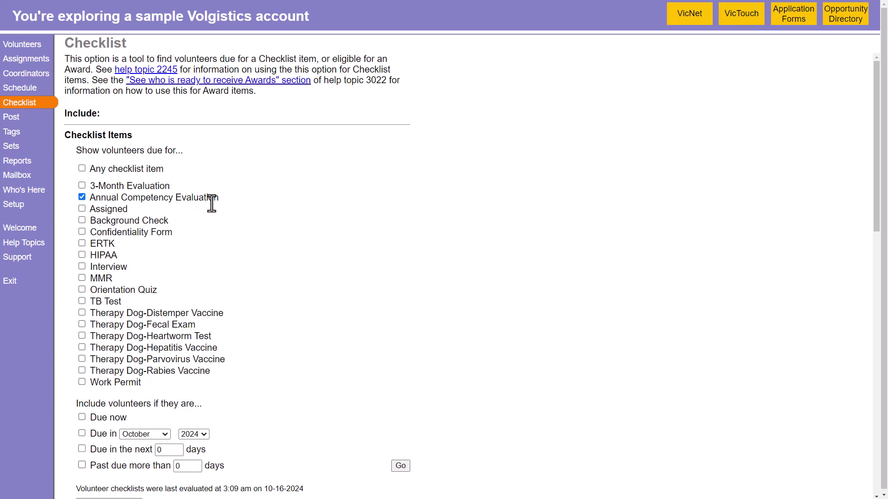
pyautogui.scroll(-3, 213, 205)
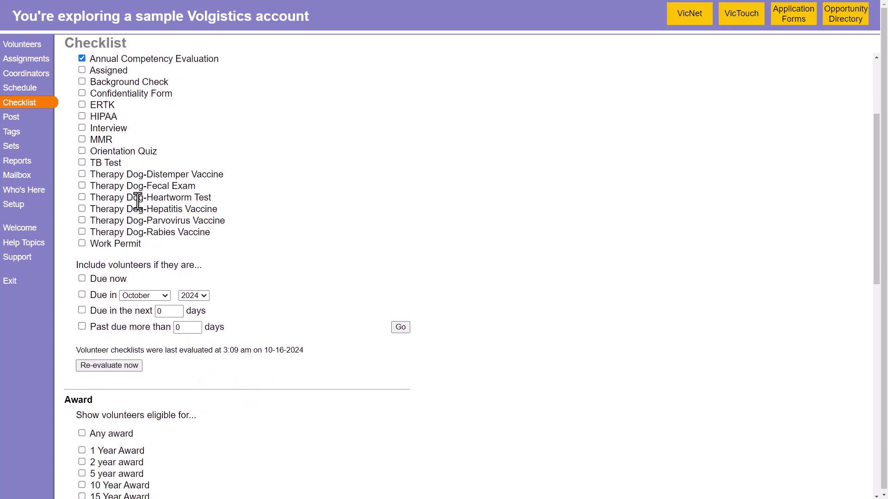
pyautogui.click(82, 278)
pyautogui.click(82, 310)
pyautogui.moveTo(162, 311); pyautogui.dragTo(152, 312)
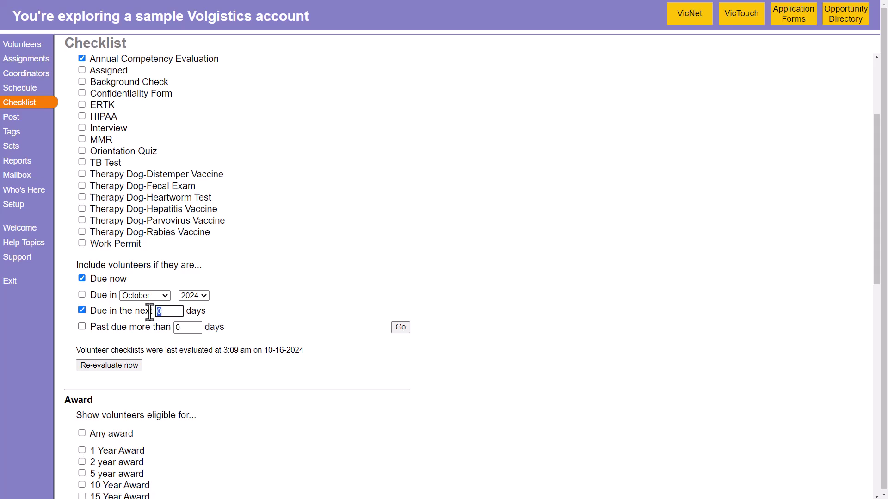
pyautogui.click(405, 328)
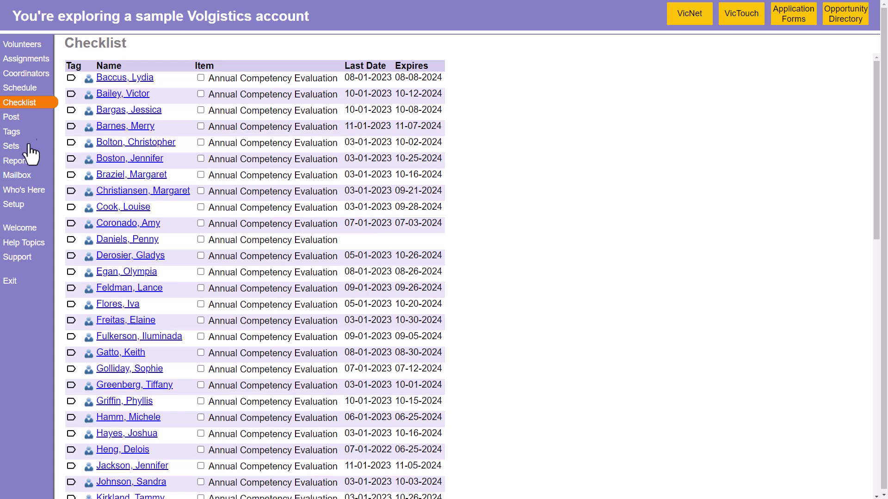
# Create a new set named Annual Evaluation Due that includes volunteers based on their checklist
pyautogui.click(26, 148)
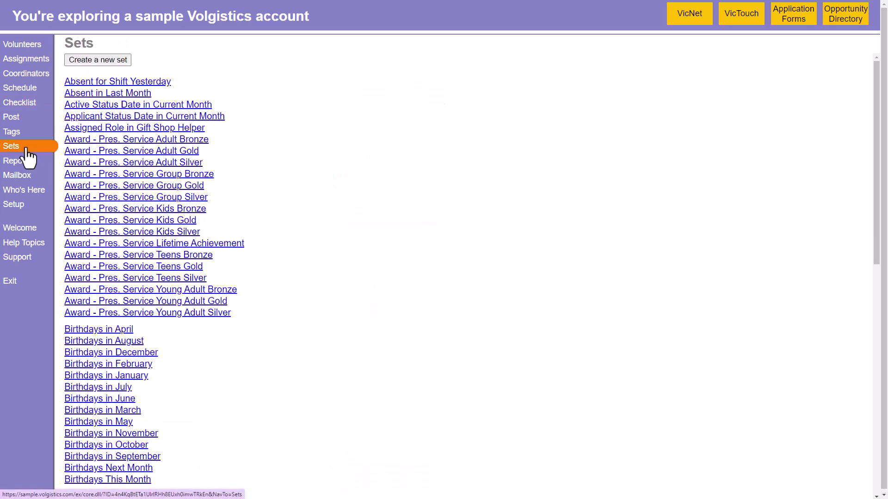
pyautogui.click(127, 61)
pyautogui.click(146, 99)
pyautogui.write('Annual Evaluation Due')
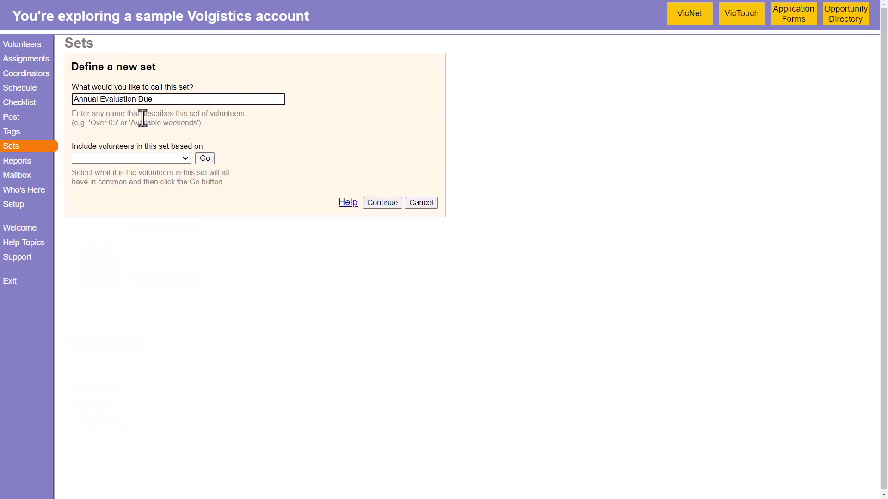
pyautogui.click(160, 158)
pyautogui.click(131, 246)
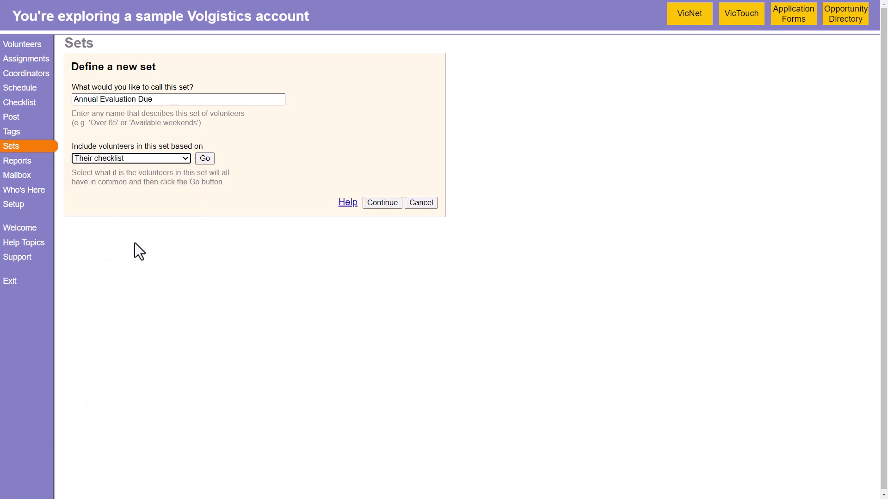
pyautogui.click(209, 160)
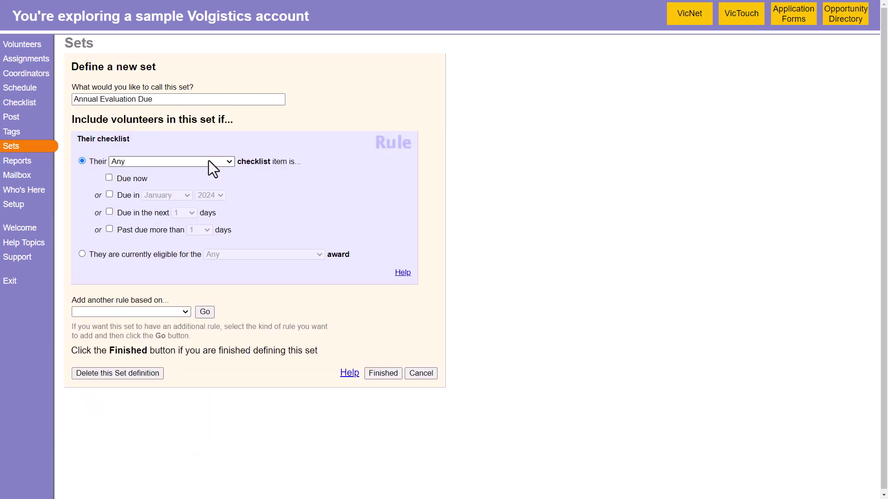
# Define the set's rule as Annual Competency Evaluation due now or due in the next 30 days, and finish the set
pyautogui.click(209, 161)
pyautogui.click(190, 199)
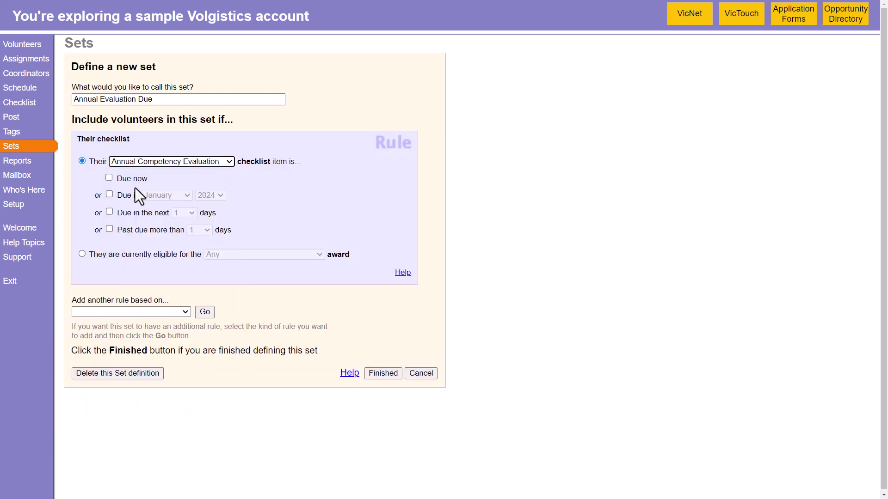
pyautogui.click(108, 178)
pyautogui.click(110, 212)
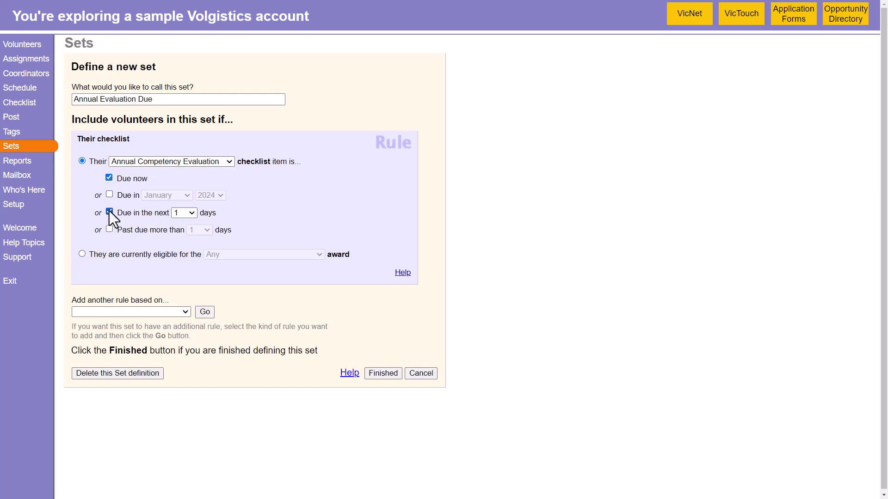
pyautogui.click(184, 214)
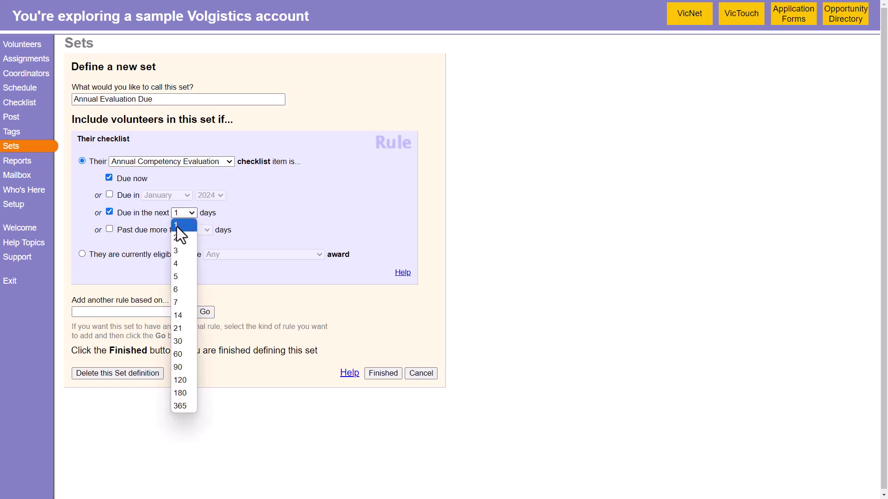
pyautogui.click(179, 347)
pyautogui.click(384, 374)
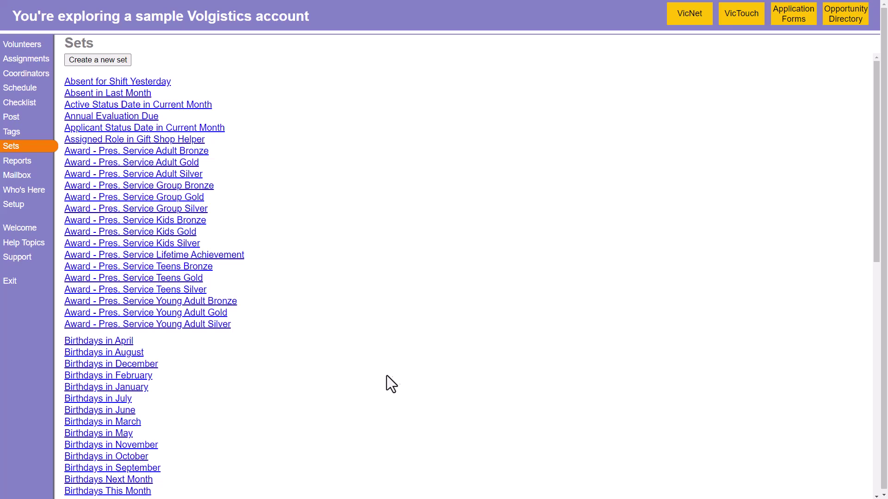
# Create a new volunteer list report that includes the Event, Date and Expires fields from the history dates
pyautogui.click(41, 164)
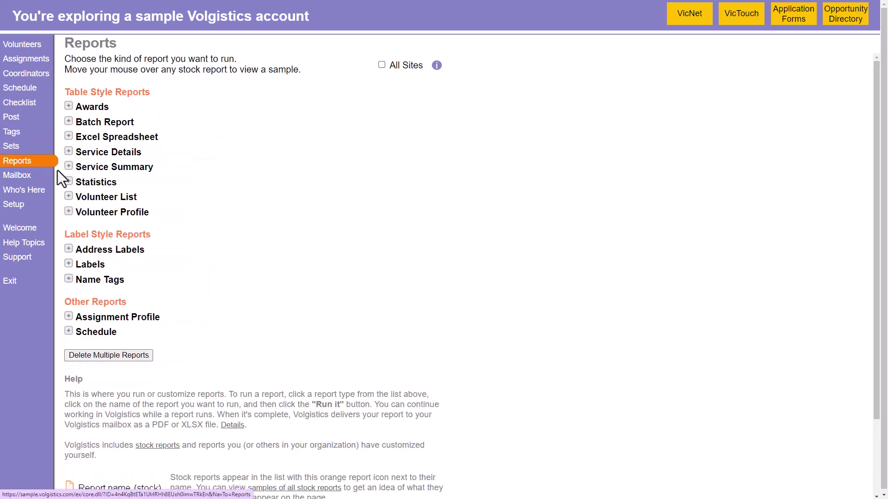
pyautogui.click(68, 196)
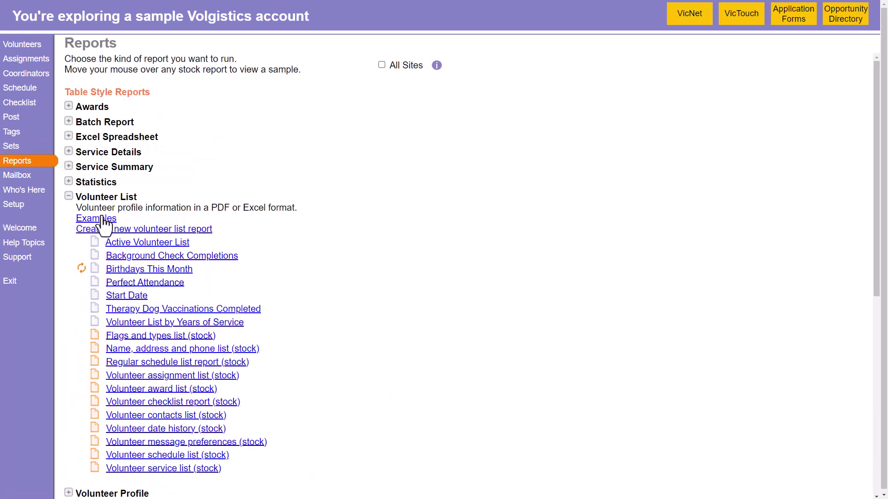
pyautogui.click(134, 230)
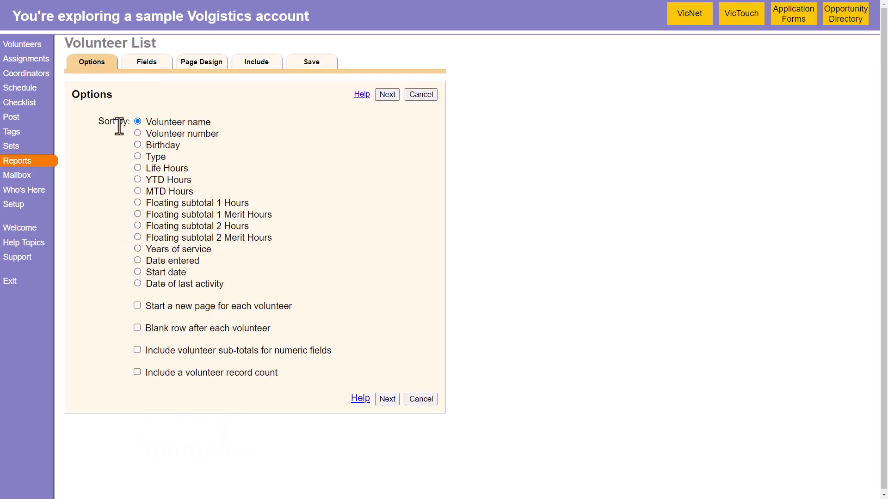
pyautogui.click(153, 62)
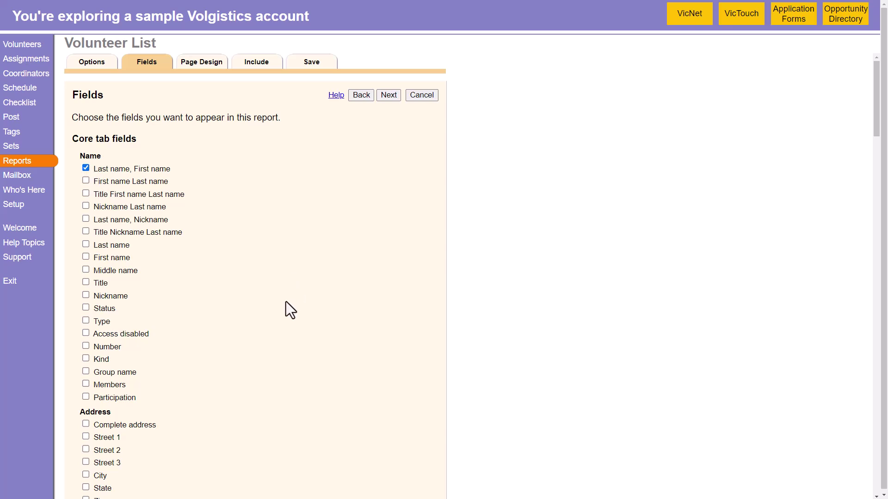
pyautogui.scroll(-6, 283, 301)
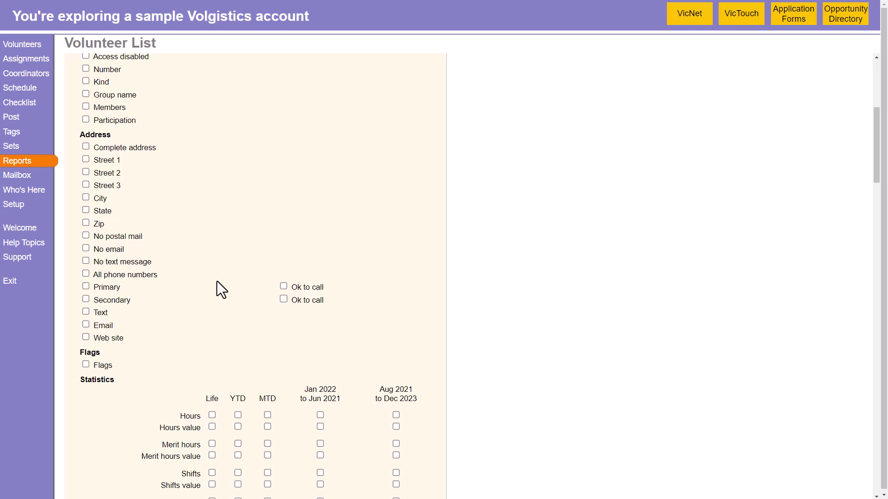
pyautogui.scroll(-10, 217, 281)
pyautogui.scroll(-18, 217, 280)
pyautogui.scroll(-4, 222, 294)
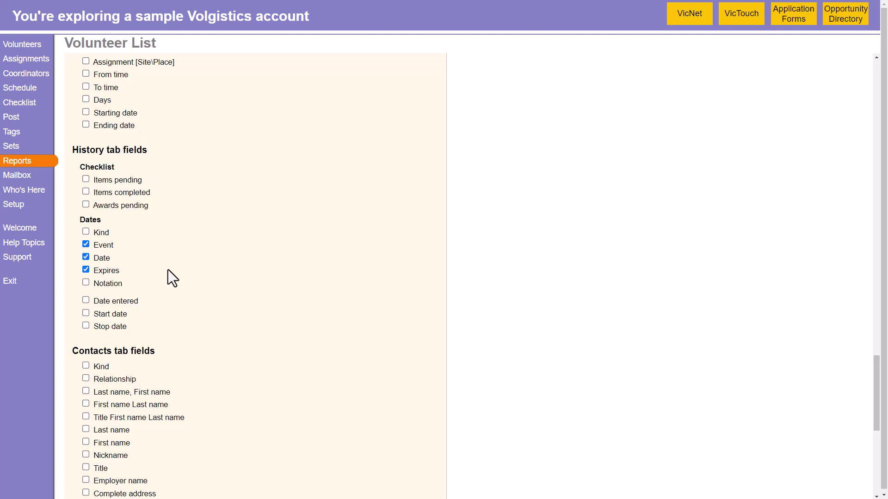
pyautogui.scroll(20, 248, 280)
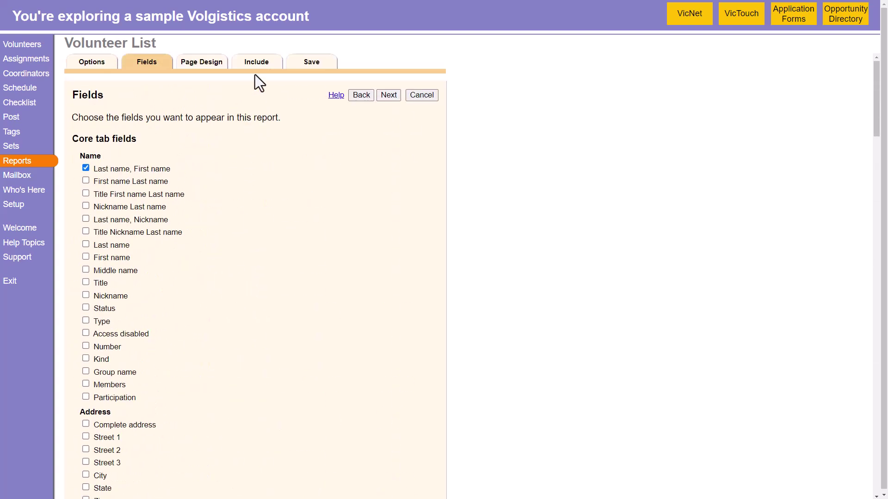
# Limit the report's included volunteers to the Annual Evaluation Due set
pyautogui.click(259, 62)
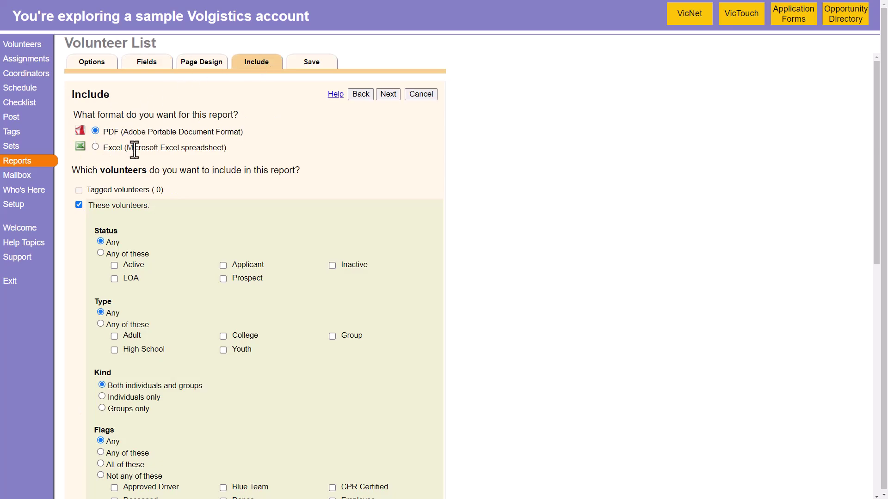
pyautogui.scroll(-2, 134, 150)
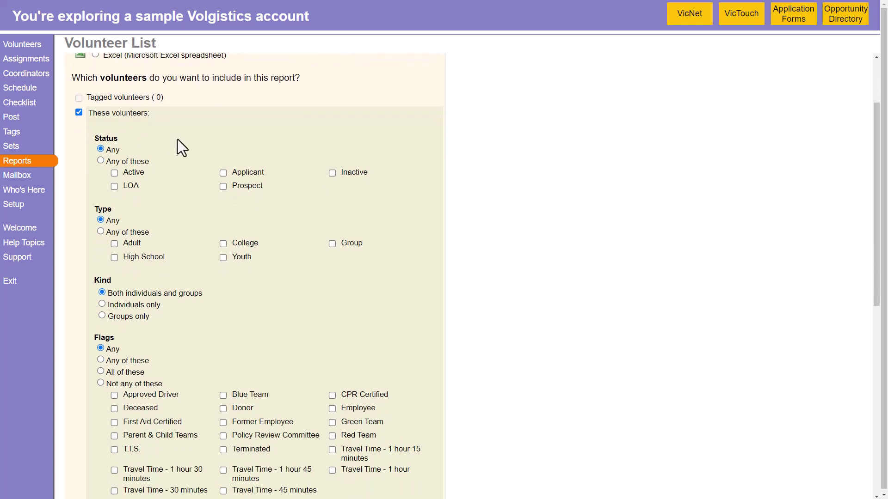
pyautogui.scroll(-1, 171, 154)
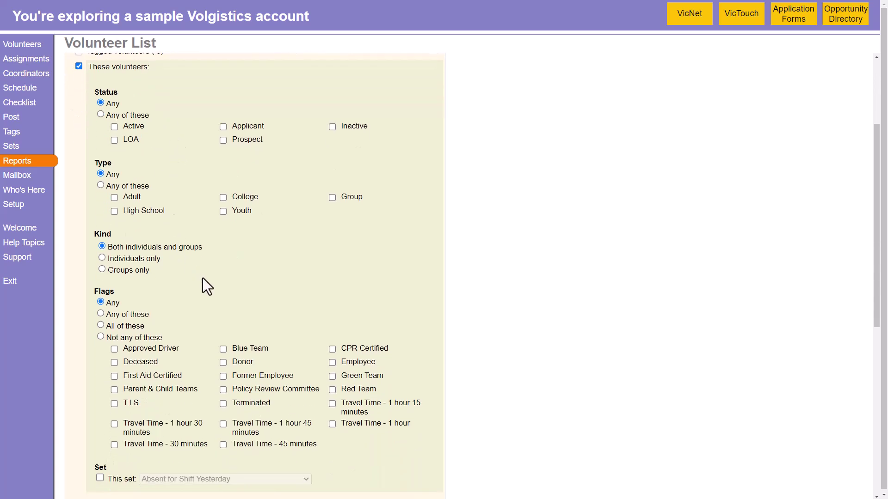
pyautogui.scroll(-4, 203, 279)
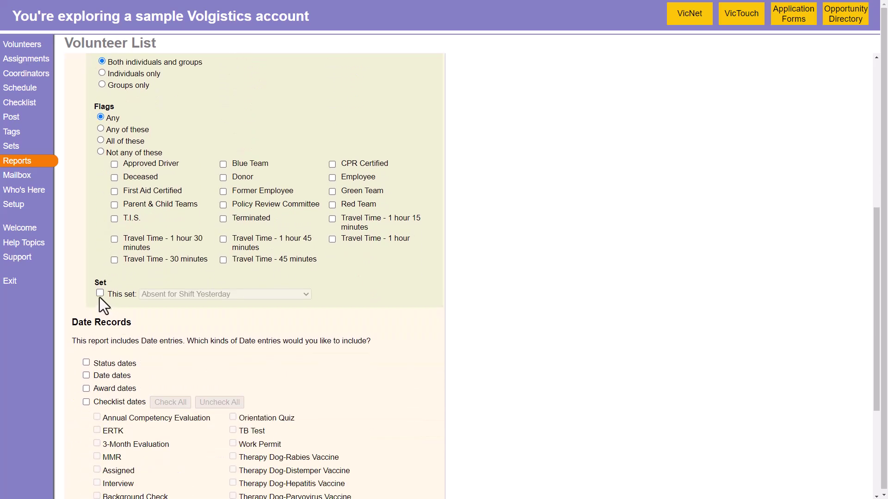
pyautogui.click(100, 293)
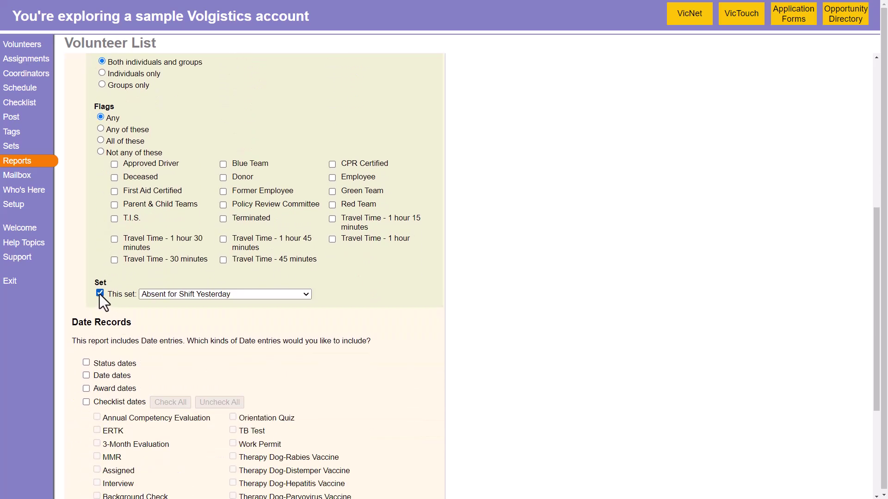
pyautogui.click(283, 295)
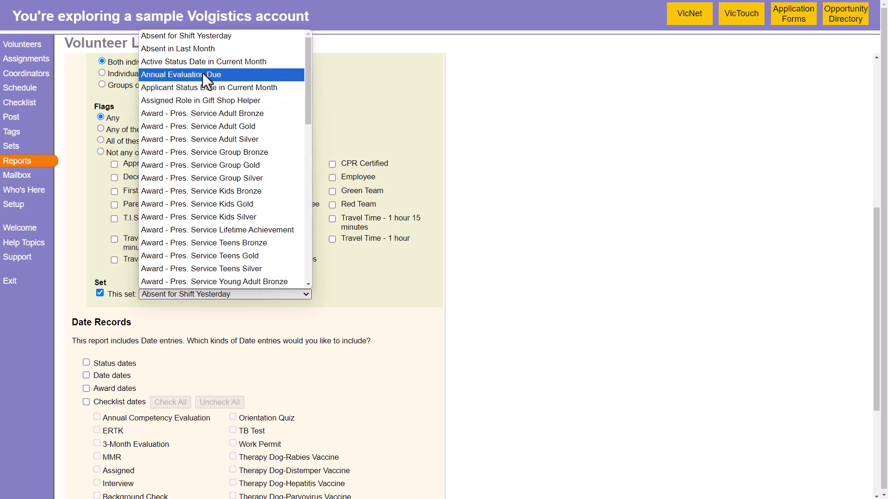
pyautogui.click(203, 73)
# Include checklist dates in the report's date records, for the Annual Competency Evaluation item only
pyautogui.scroll(-4, 238, 281)
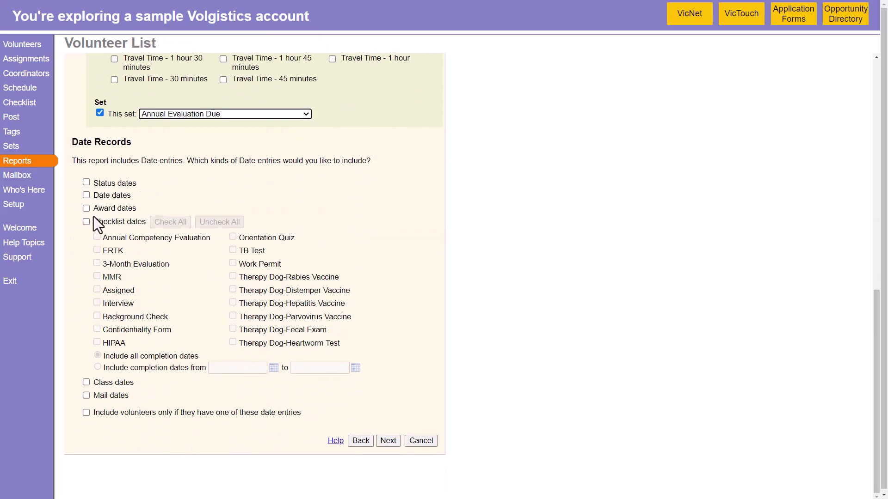
pyautogui.click(86, 222)
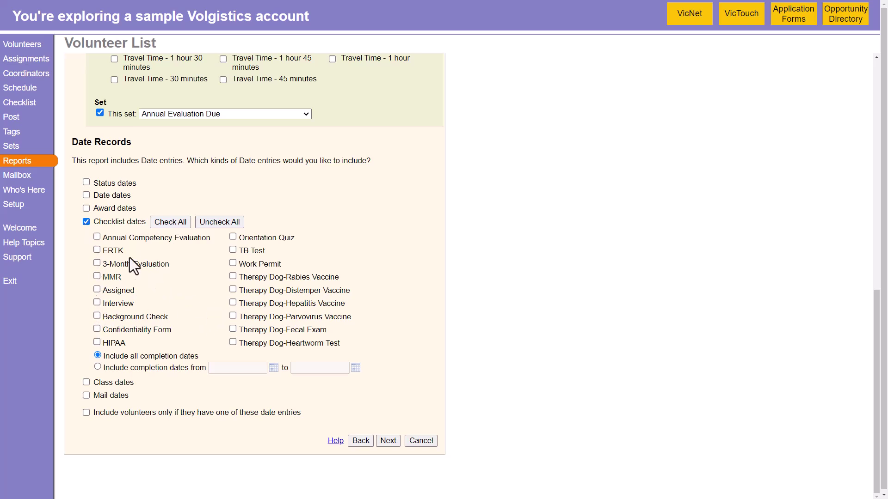
pyautogui.click(96, 236)
# Name the report Annual Evaluation Due in its save settings
pyautogui.scroll(10, 393, 279)
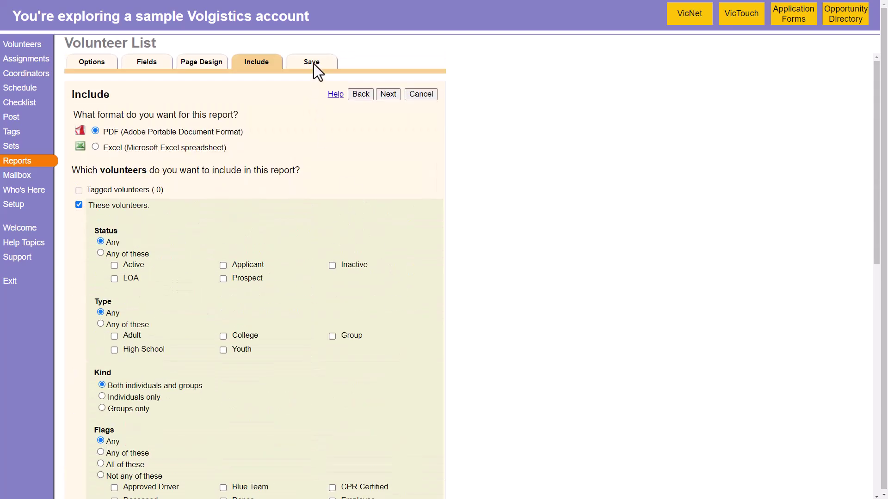
pyautogui.click(314, 64)
pyautogui.click(139, 126)
pyautogui.hotkey('ctrl', 'a')
pyautogui.write('Annual Evaluation')
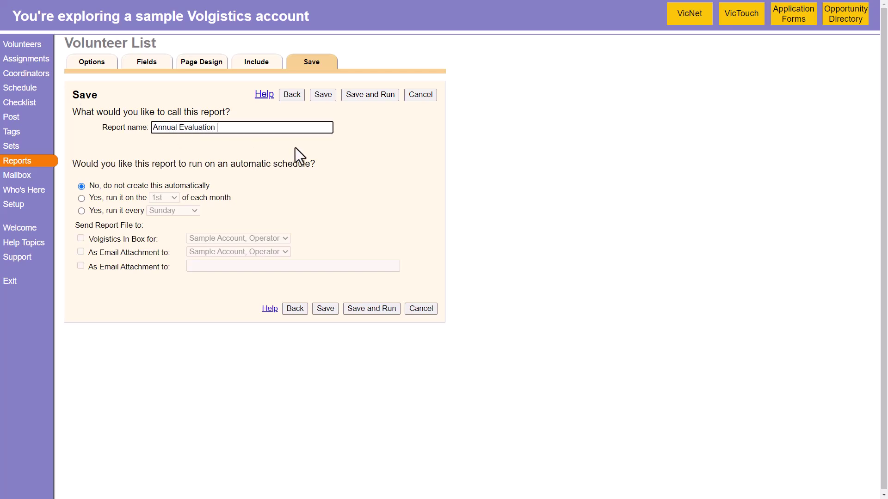
# Schedule the report to run on the 10th of each month and send it only to the operator's Volgistics In Box
pyautogui.click(82, 198)
pyautogui.click(172, 197)
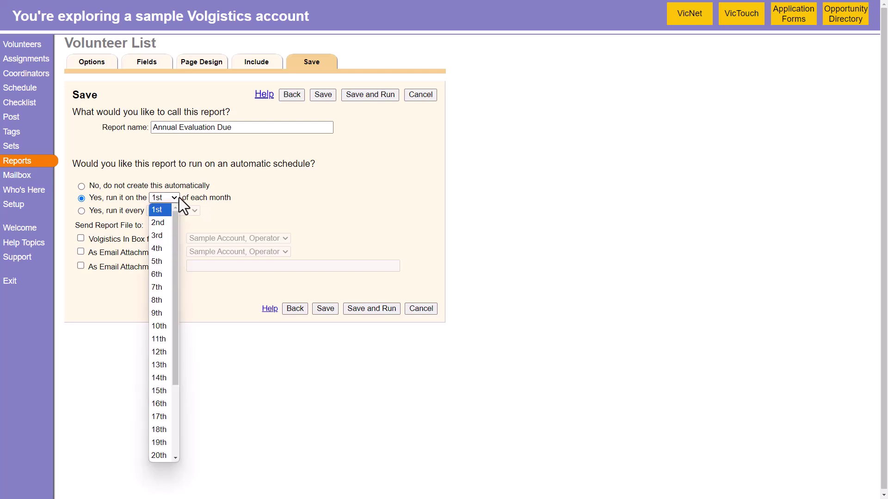
pyautogui.click(159, 326)
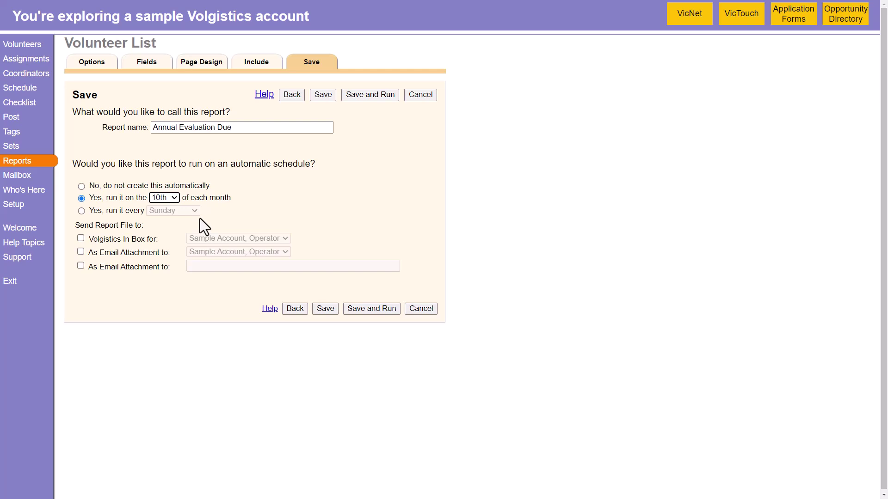
pyautogui.click(81, 238)
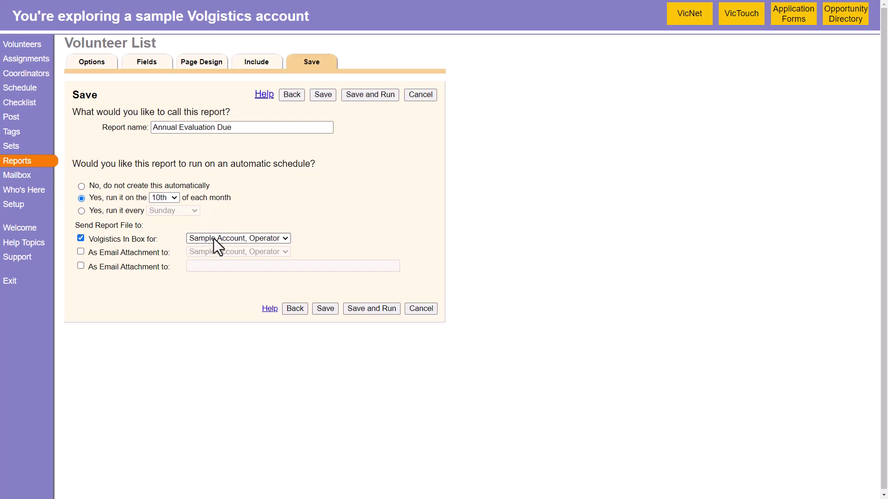
pyautogui.click(81, 266)
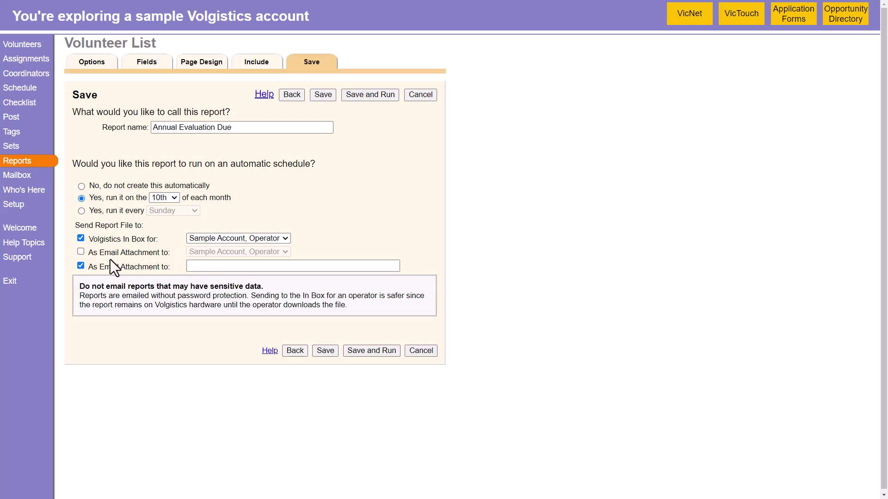
pyautogui.click(80, 265)
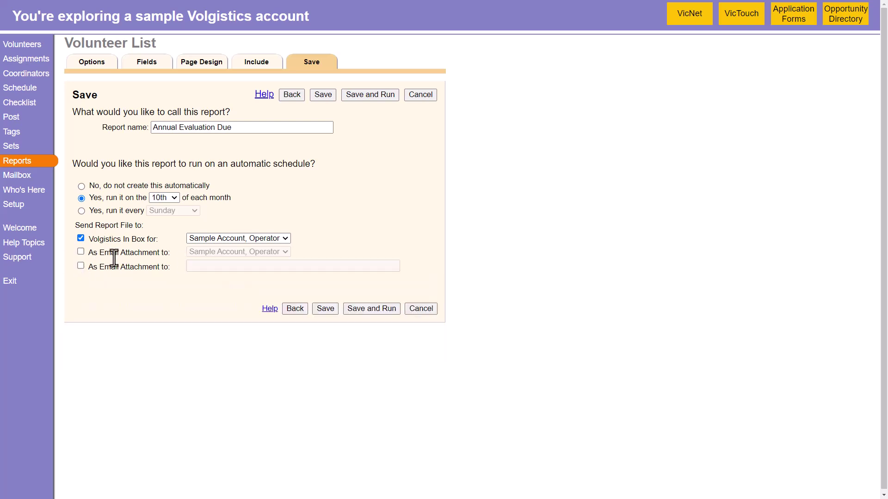
# Save the Annual Evaluation Due report and run it immediately in PDF format
pyautogui.click(382, 96)
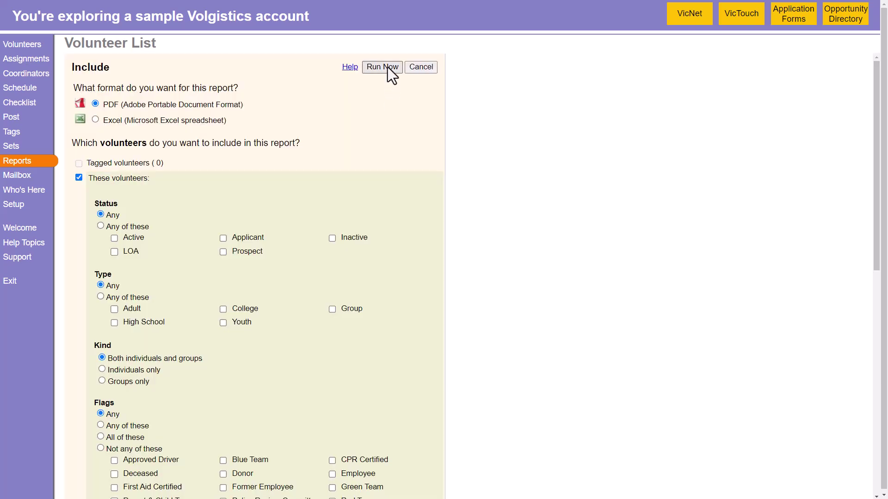
pyautogui.click(387, 68)
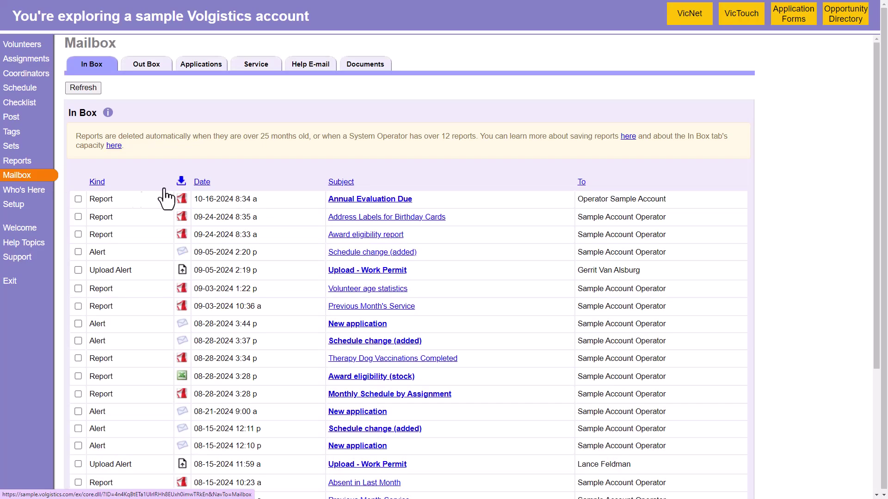
# Open the Annual Evaluation Due report from the In Box and review its volunteers' evaluation dates and expiration dates
pyautogui.click(376, 201)
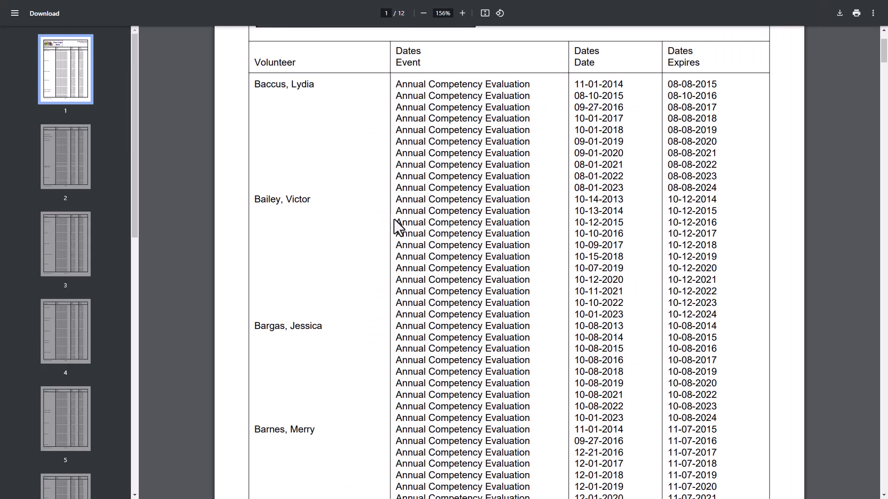
pyautogui.scroll(2, 396, 226)
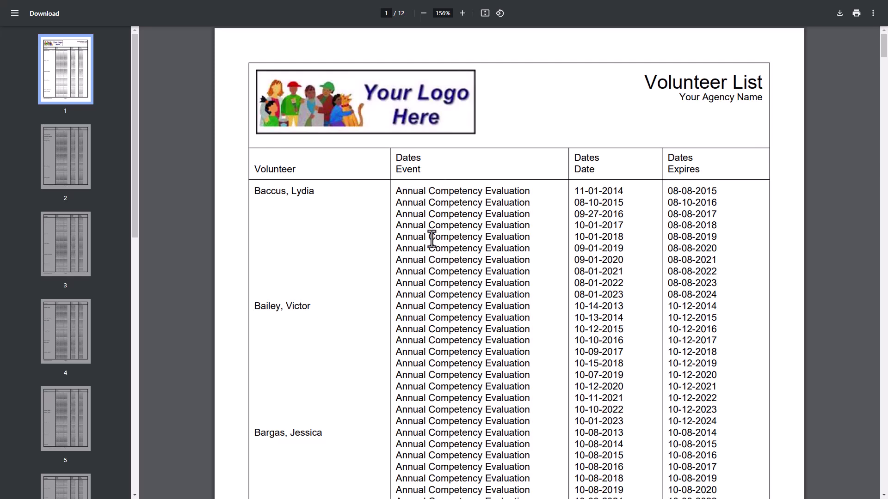
pyautogui.scroll(-8, 447, 272)
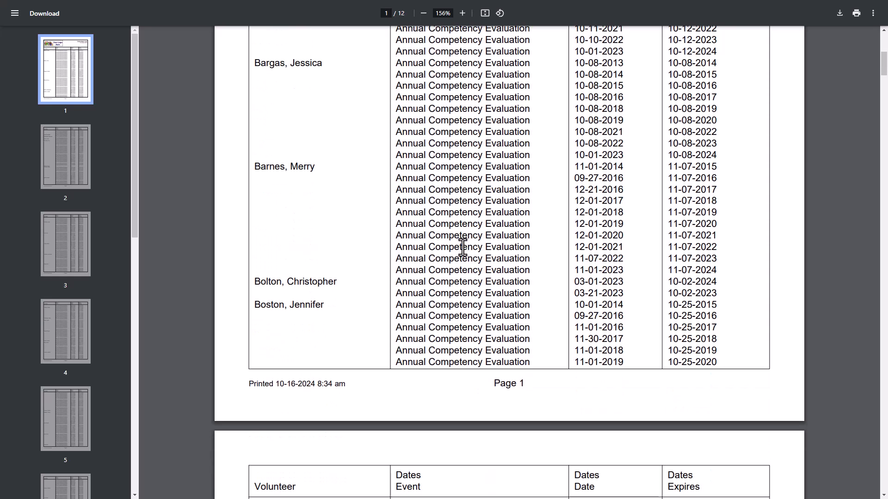
pyautogui.scroll(6, 439, 264)
pyautogui.scroll(2, 443, 268)
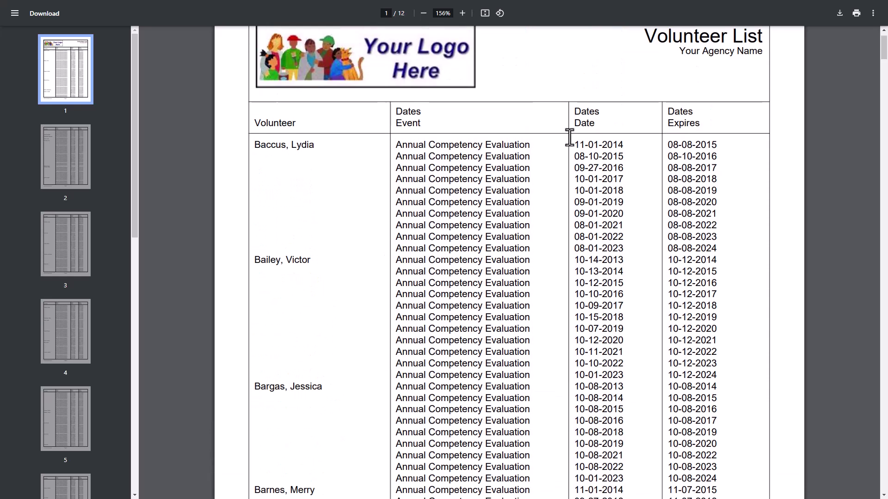